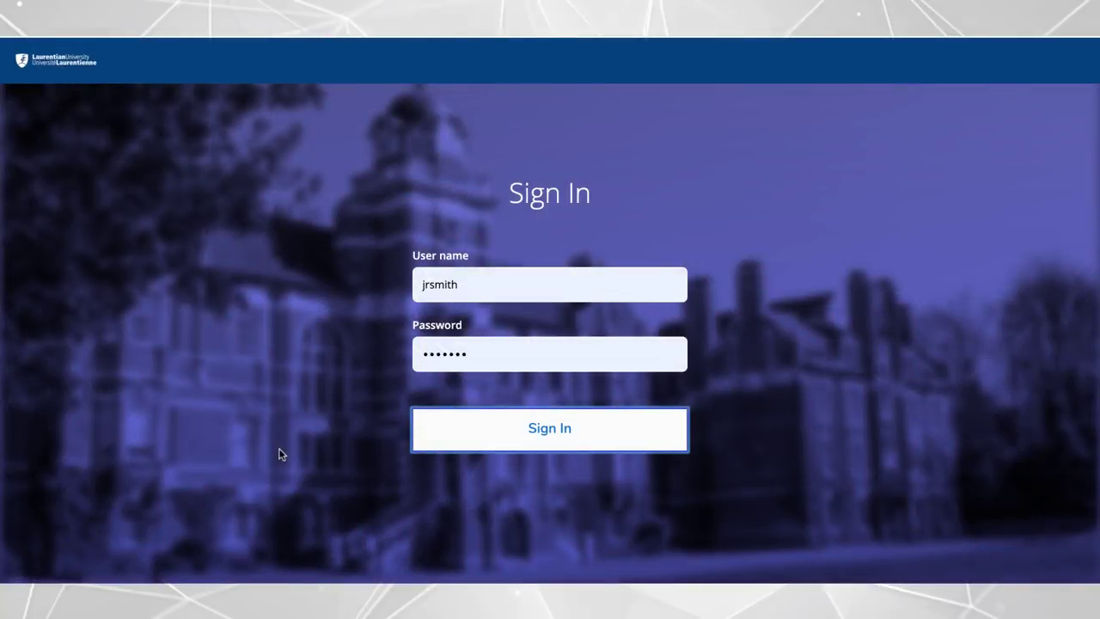
Sign in to Colleague Self-Service with the student's user name and password
{"action": "left_click", "coordinate": [484, 440]}
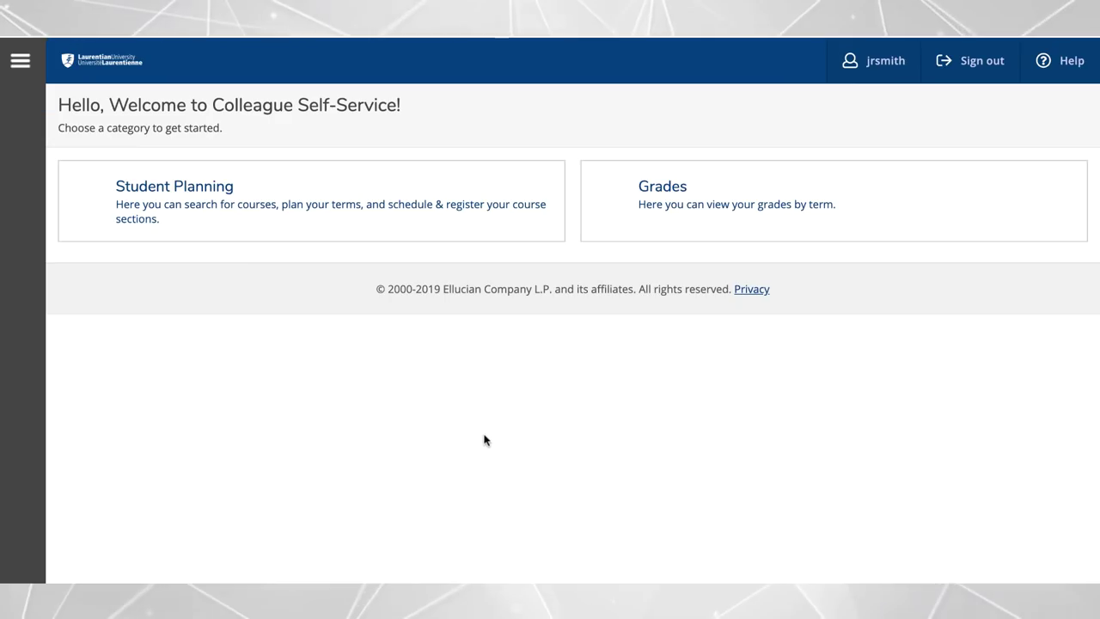
Open Student Planning and go to My Progress to see the BA program's 24 of 120 credits
{"action": "left_click", "coordinate": [157, 189]}
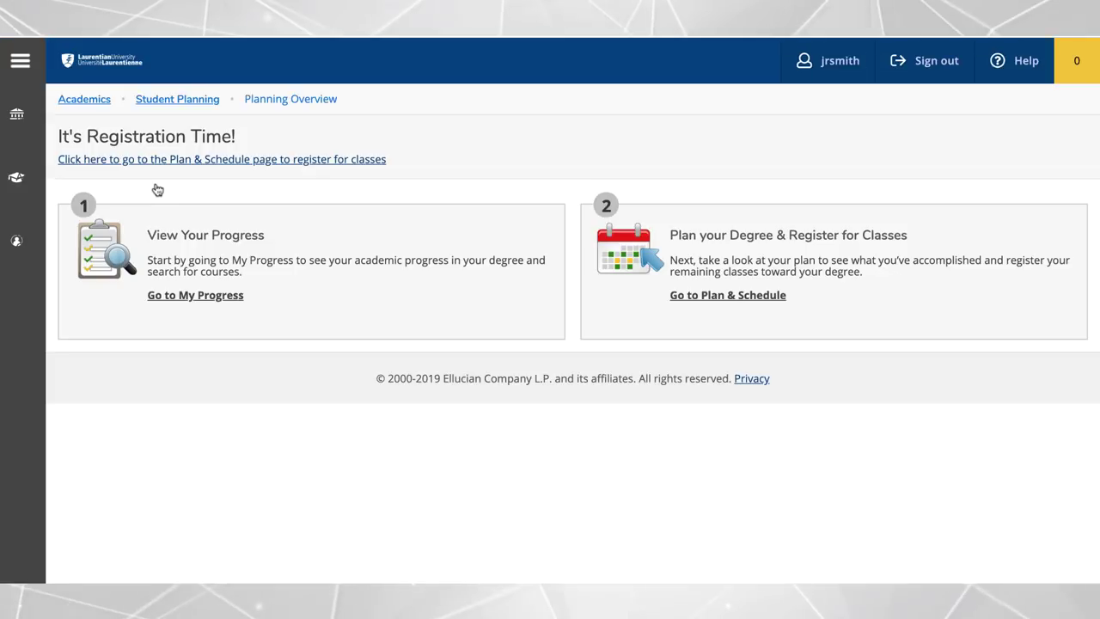
{"action": "left_click", "coordinate": [206, 298]}
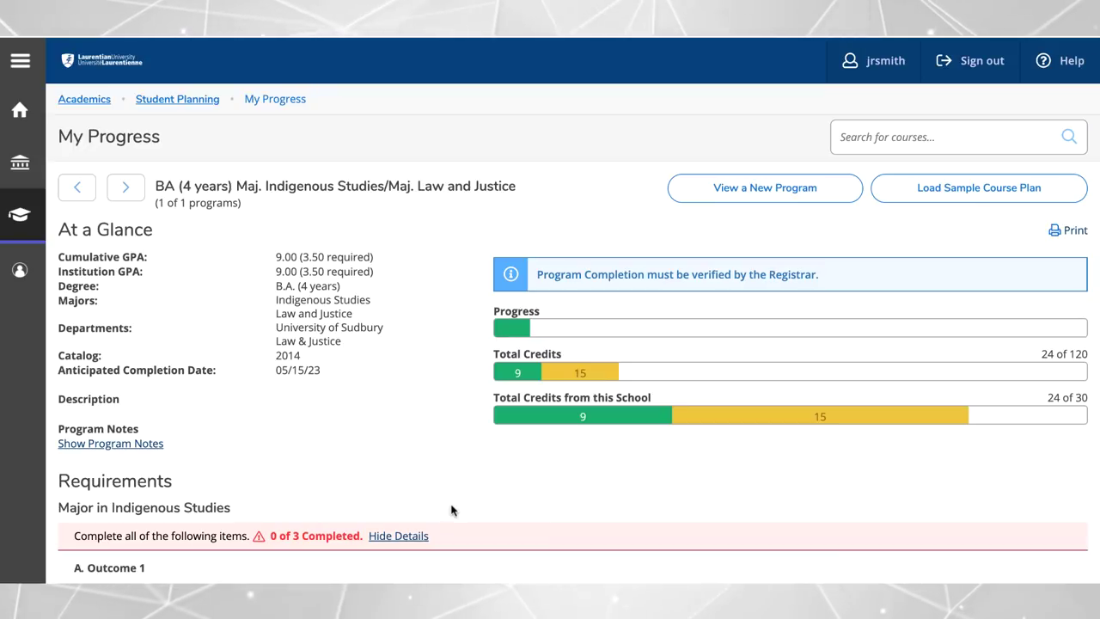
Expand the Social Science requirement and its Outcome 1 to review completed PSYC-1105EL and SWLF-1006EL
{"action": "scroll", "coordinate": [451, 511], "scroll_direction": "down", "scroll_amount": 5}
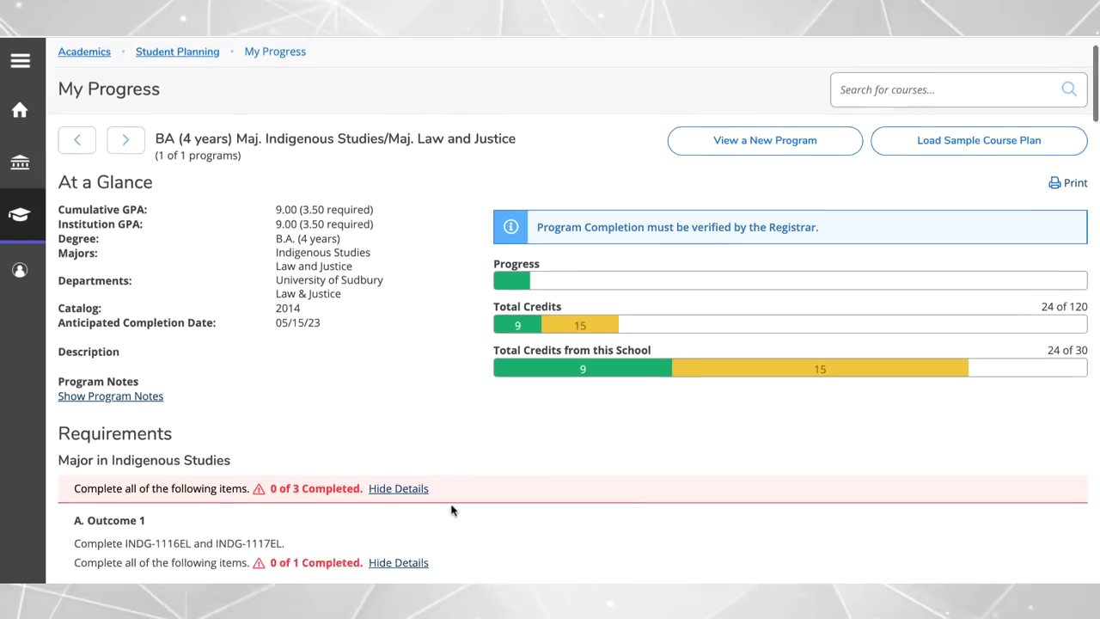
{"action": "scroll", "coordinate": [451, 510], "scroll_direction": "down", "scroll_amount": 20}
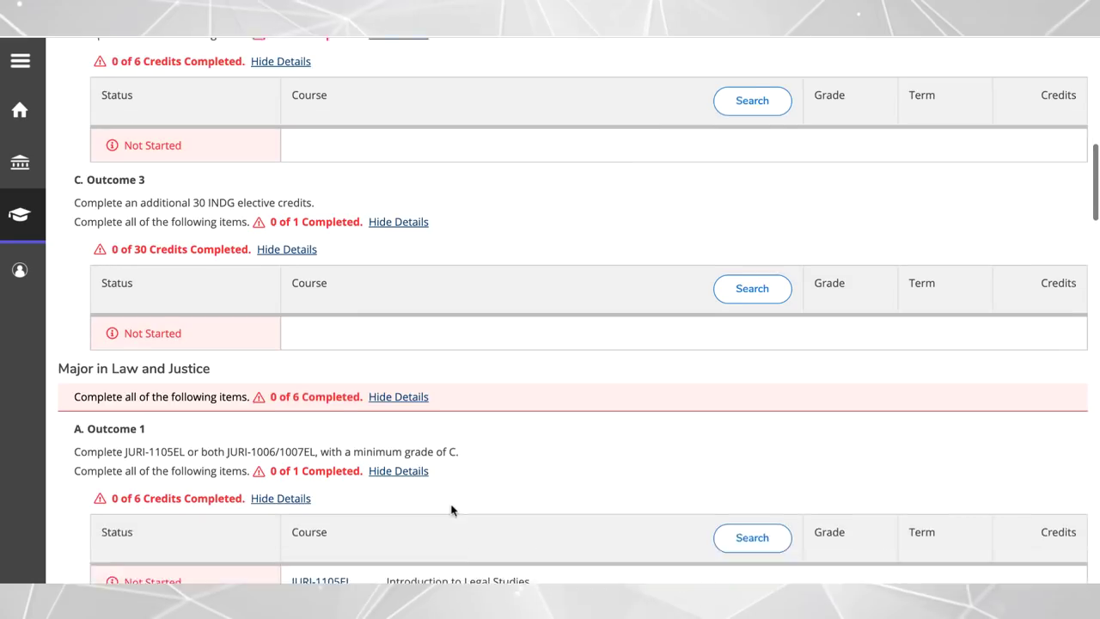
{"action": "scroll", "coordinate": [451, 510], "scroll_direction": "down", "scroll_amount": 4}
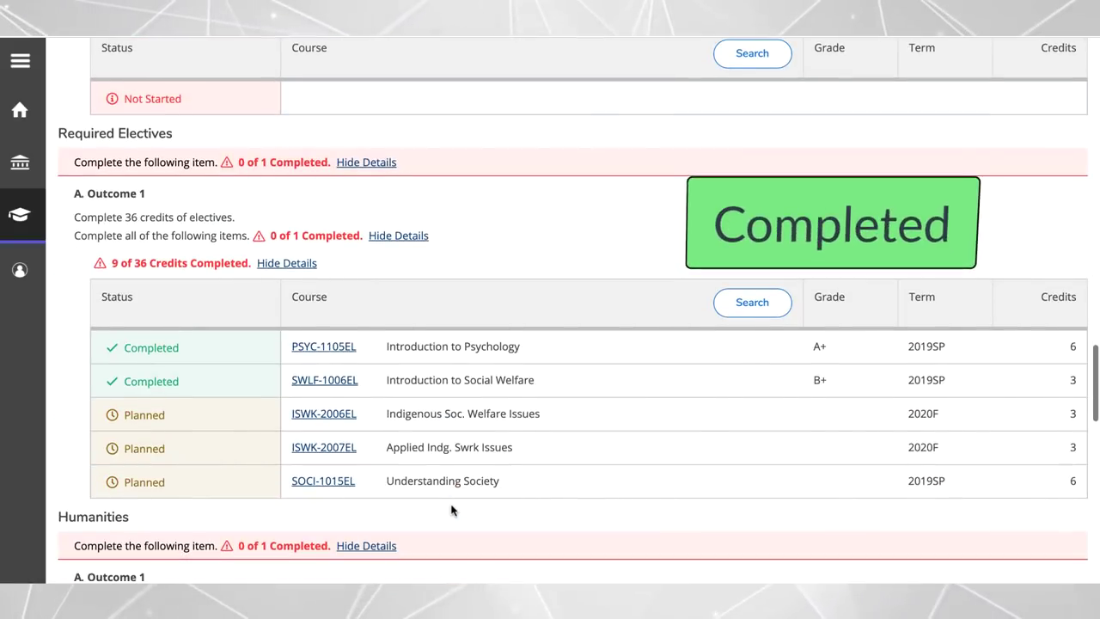
{"action": "scroll", "coordinate": [451, 510], "scroll_direction": "down", "scroll_amount": 2}
{"action": "scroll", "coordinate": [451, 510], "scroll_direction": "down", "scroll_amount": 3}
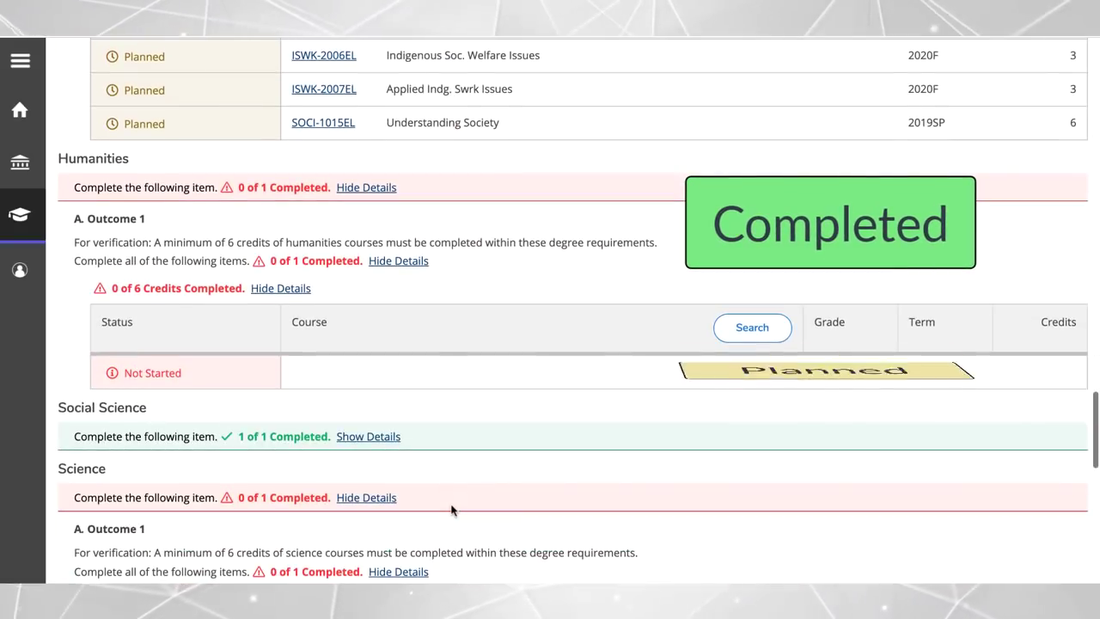
{"action": "scroll", "coordinate": [451, 511], "scroll_direction": "up", "scroll_amount": 2}
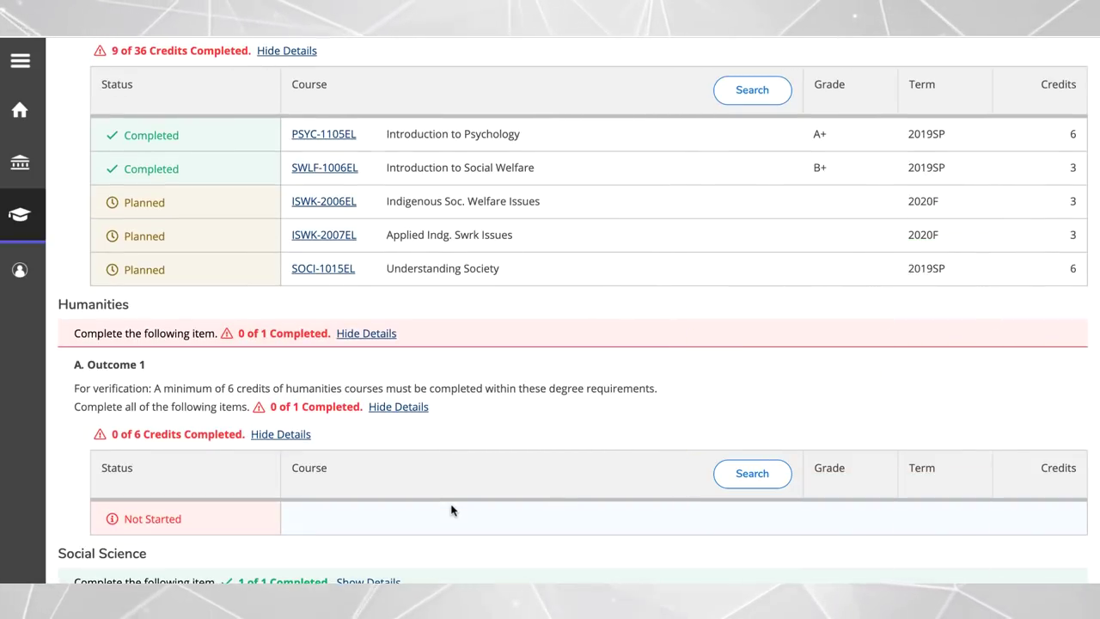
{"action": "scroll", "coordinate": [452, 511], "scroll_direction": "down", "scroll_amount": 5}
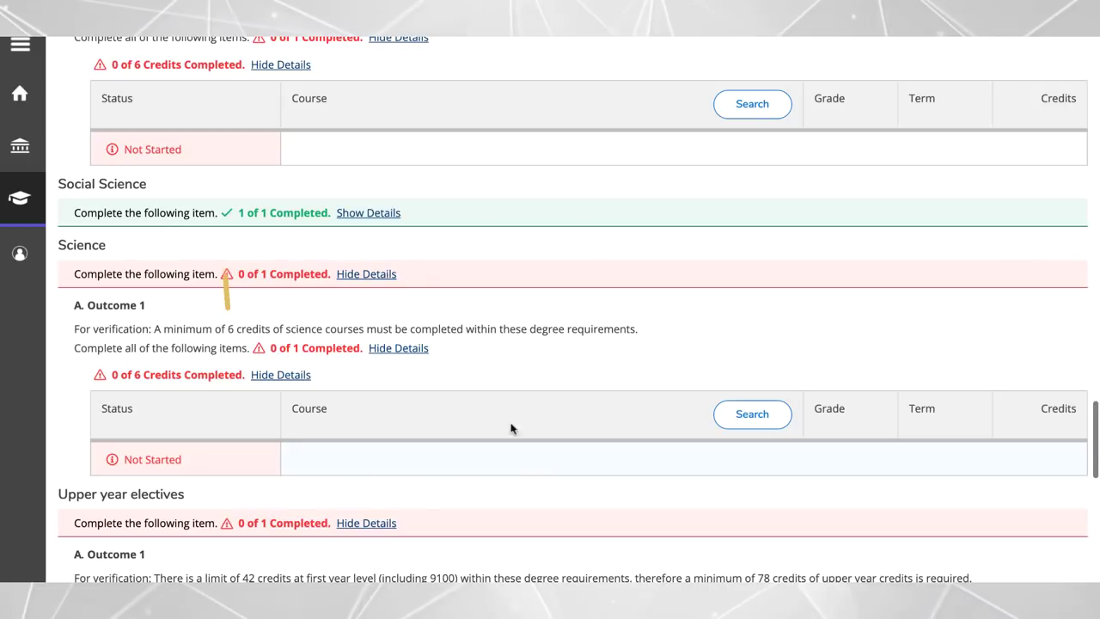
{"action": "left_click", "coordinate": [362, 215]}
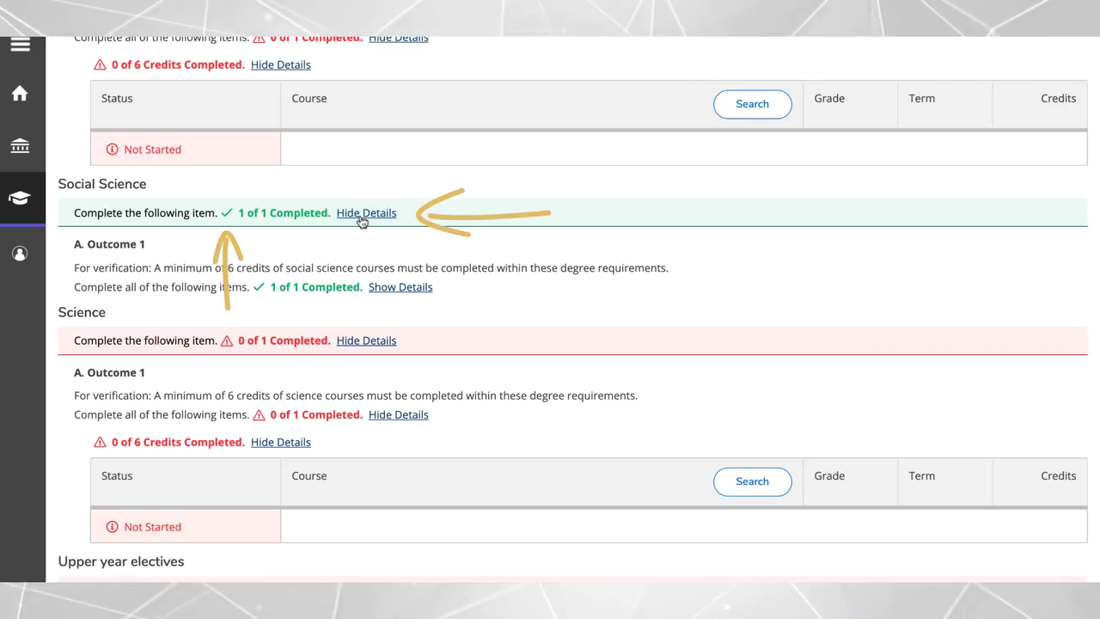
{"action": "left_click", "coordinate": [395, 288]}
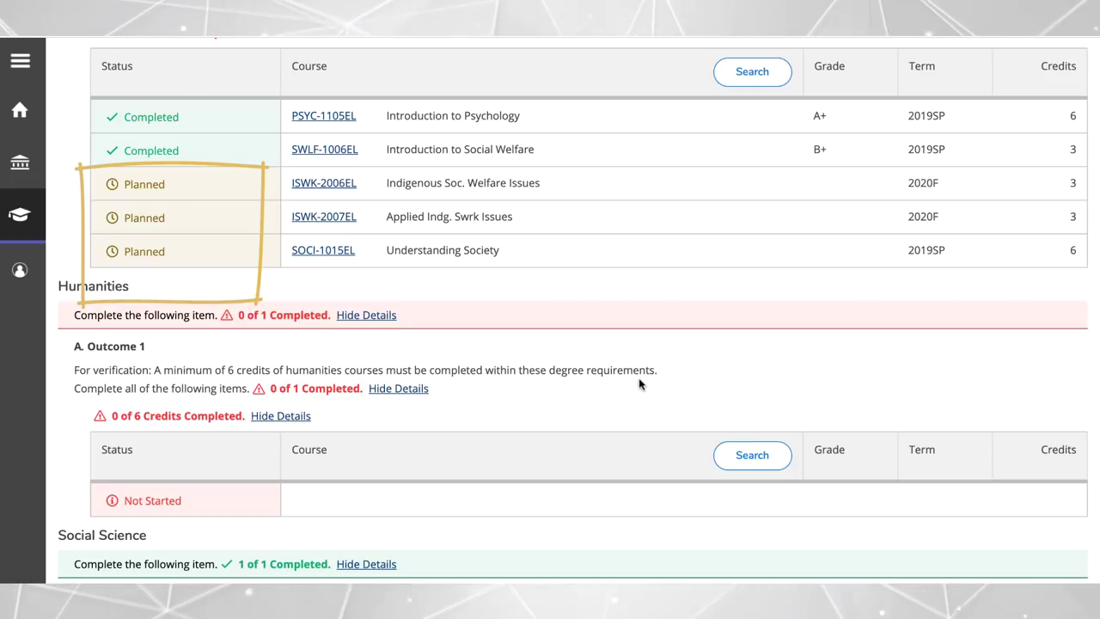
Look up JURI-2107EL Introduction to Public Law from Law and Justice Outcome 2 in the catalog
{"action": "scroll", "coordinate": [640, 384], "scroll_direction": "up", "scroll_amount": 5}
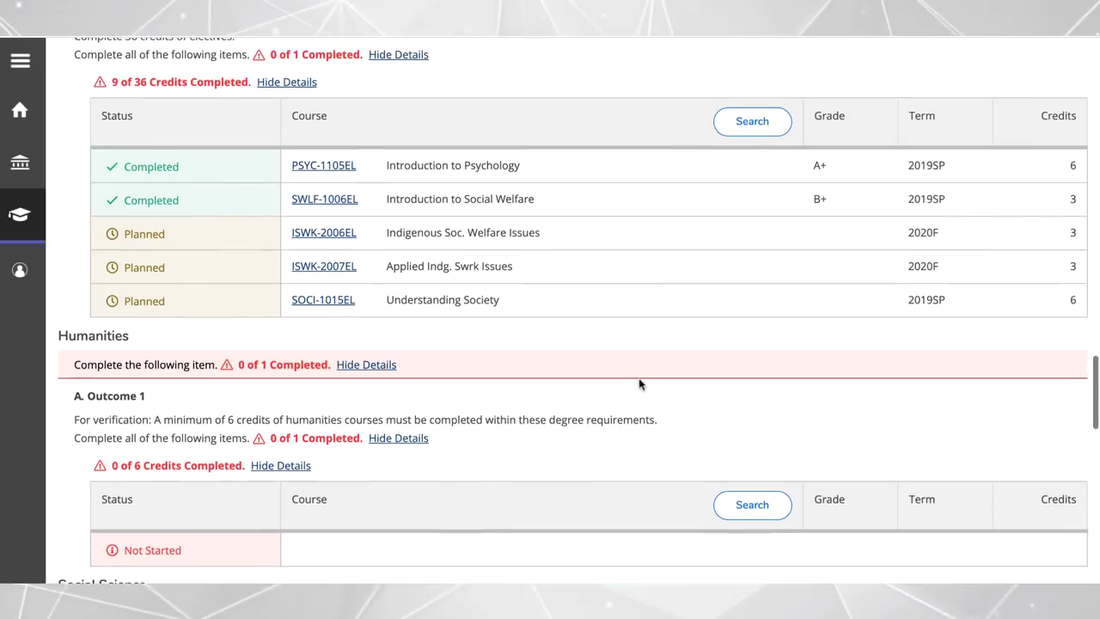
{"action": "scroll", "coordinate": [640, 385], "scroll_direction": "up", "scroll_amount": 10}
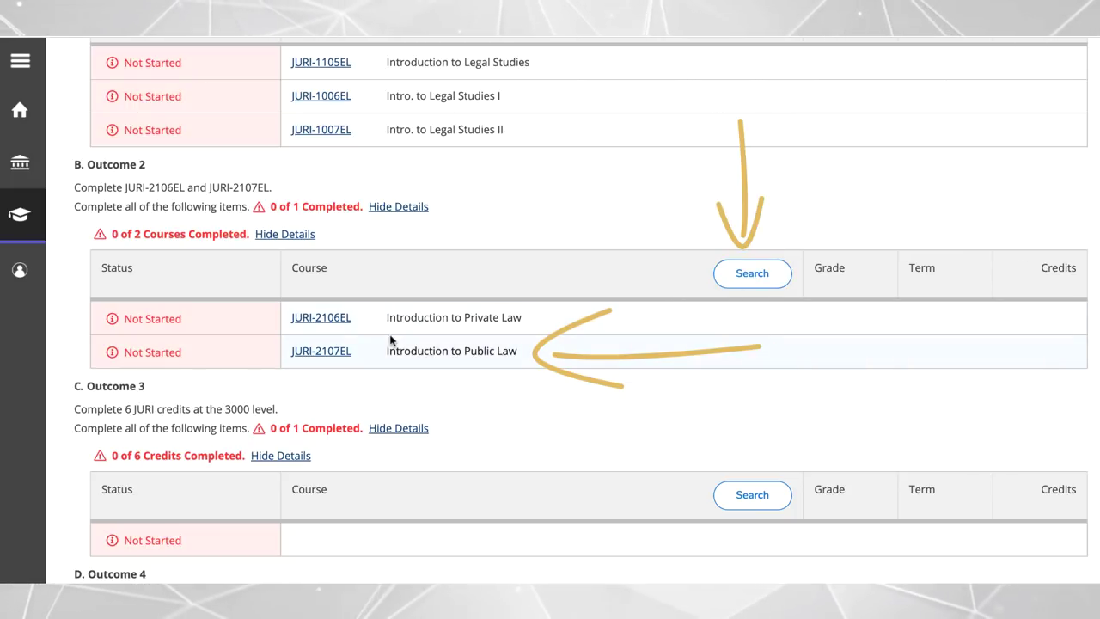
{"action": "left_click", "coordinate": [311, 353]}
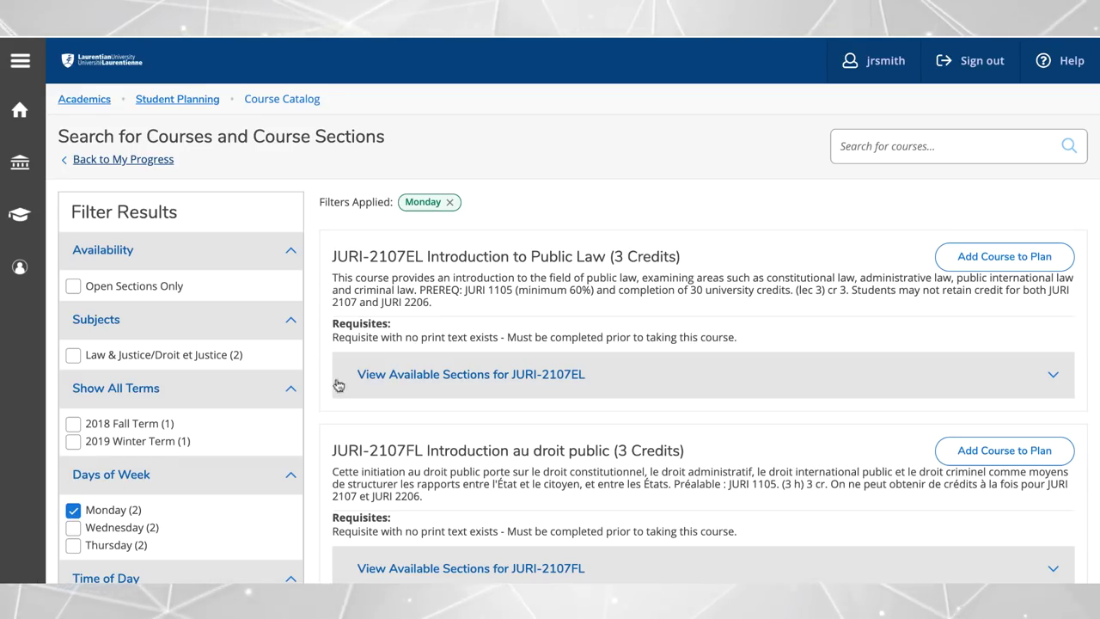
{"action": "left_click", "coordinate": [977, 261]}
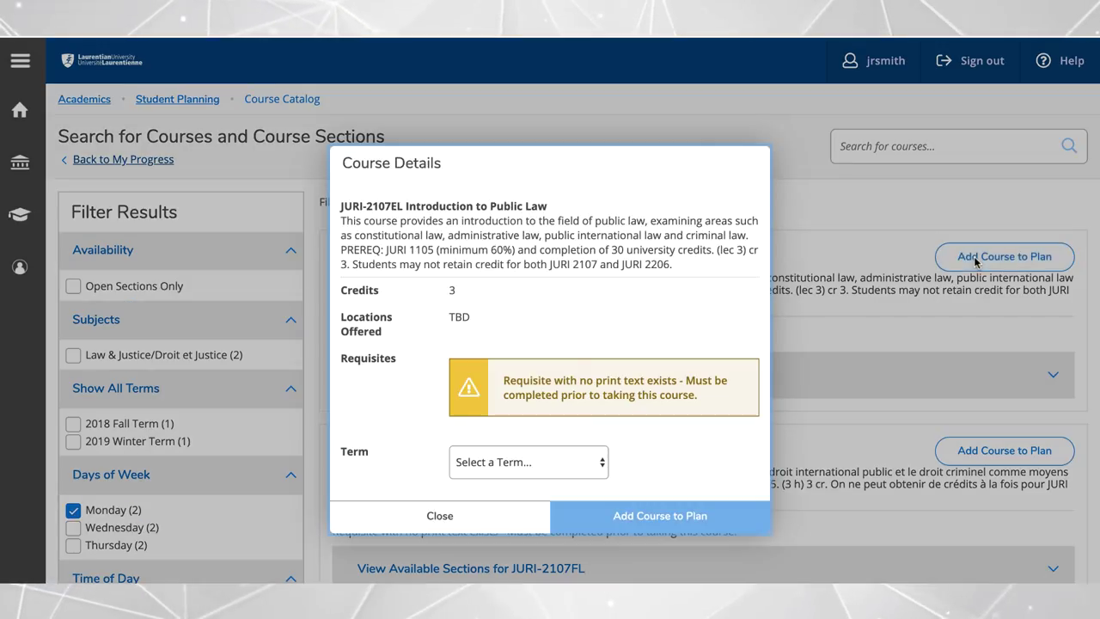
{"action": "left_click", "coordinate": [515, 461]}
{"action": "left_click", "coordinate": [516, 490]}
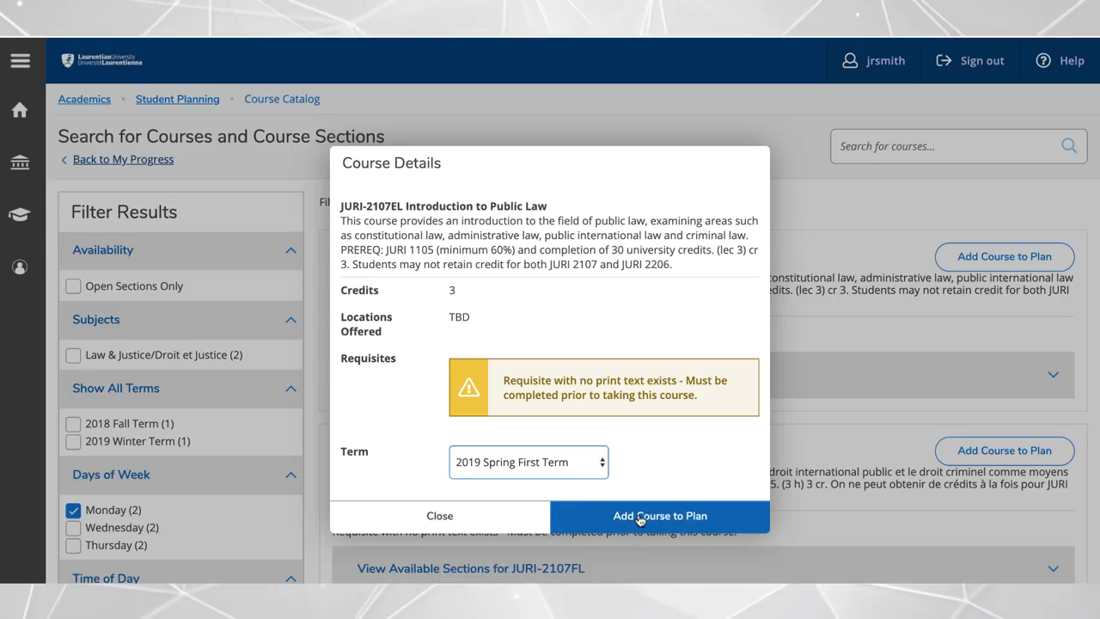
{"action": "left_click", "coordinate": [438, 523]}
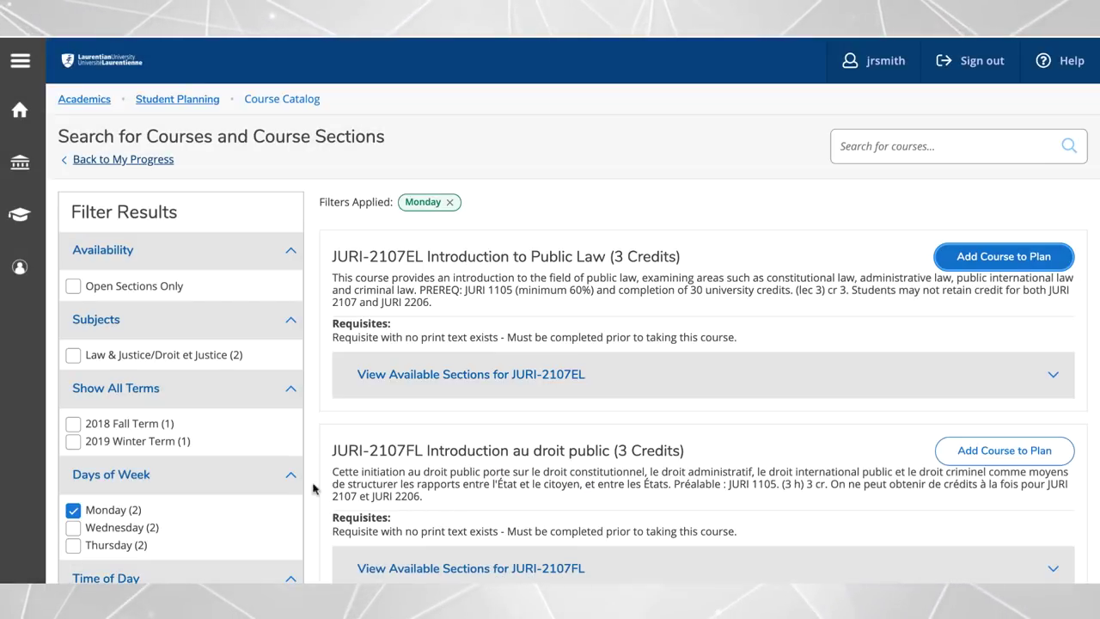
Narrow the catalog results to morning sections with the time-of-day filter
{"action": "scroll", "coordinate": [201, 491], "scroll_direction": "down", "scroll_amount": 2}
{"action": "left_click", "coordinate": [175, 516]}
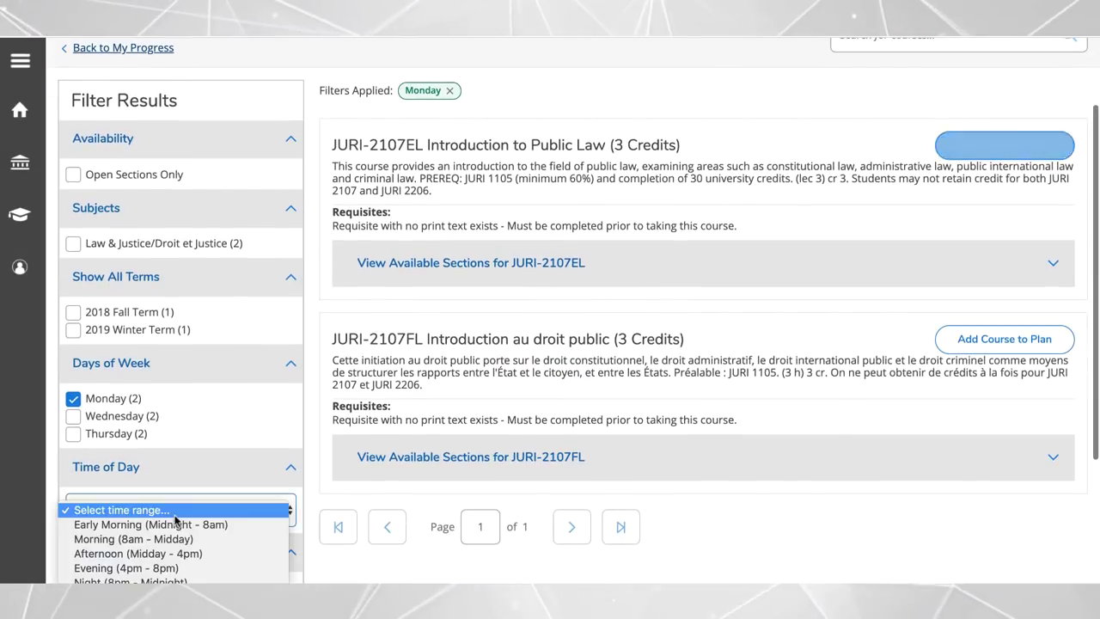
{"action": "left_click", "coordinate": [169, 539]}
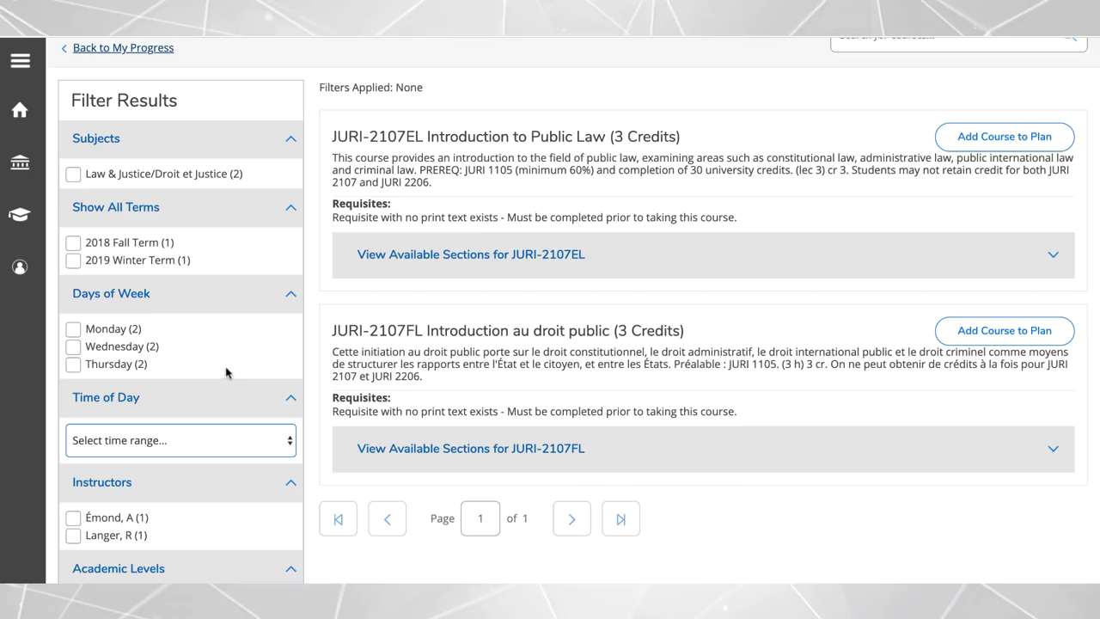
Check JURI-2107EL's available sections, find none matching the filters, and collapse the list
{"action": "scroll", "coordinate": [227, 372], "scroll_direction": "up", "scroll_amount": 1}
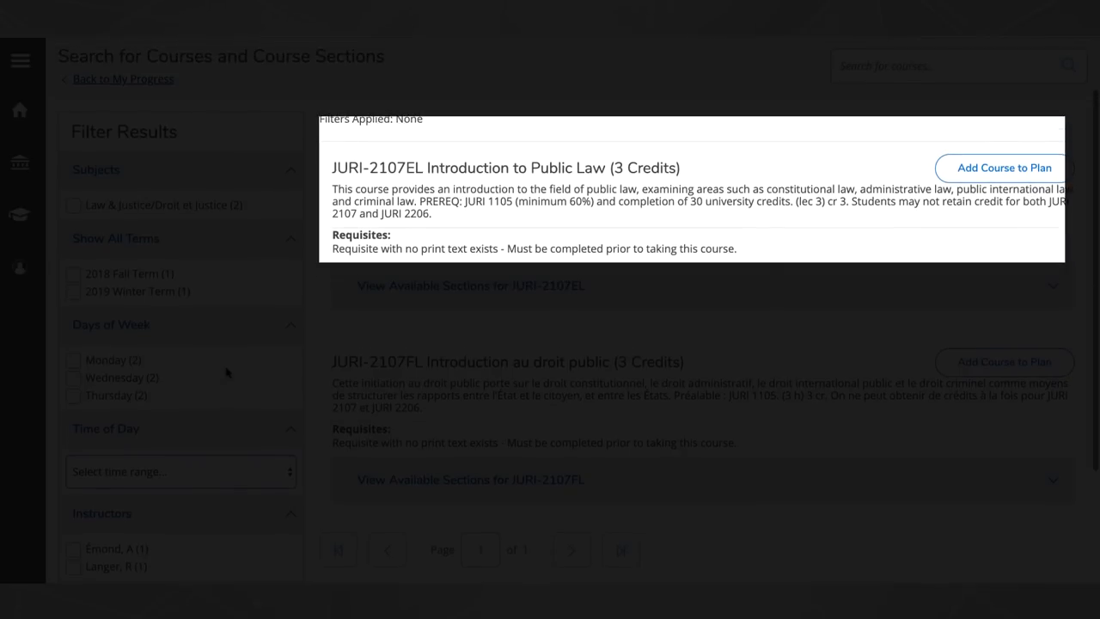
{"action": "left_click", "coordinate": [518, 287]}
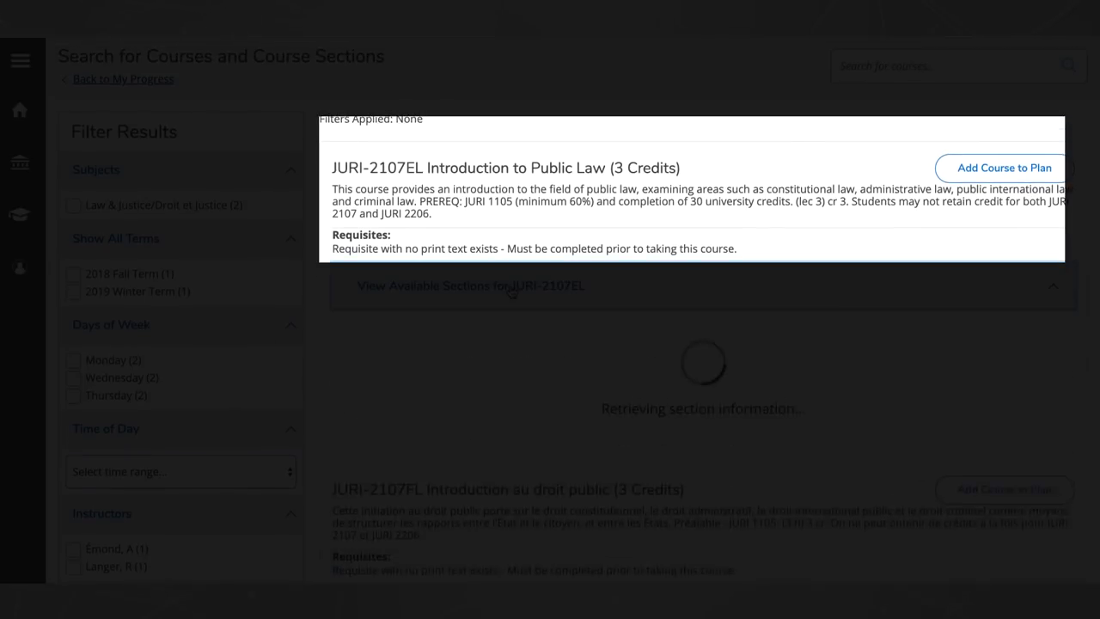
{"action": "left_click", "coordinate": [412, 293]}
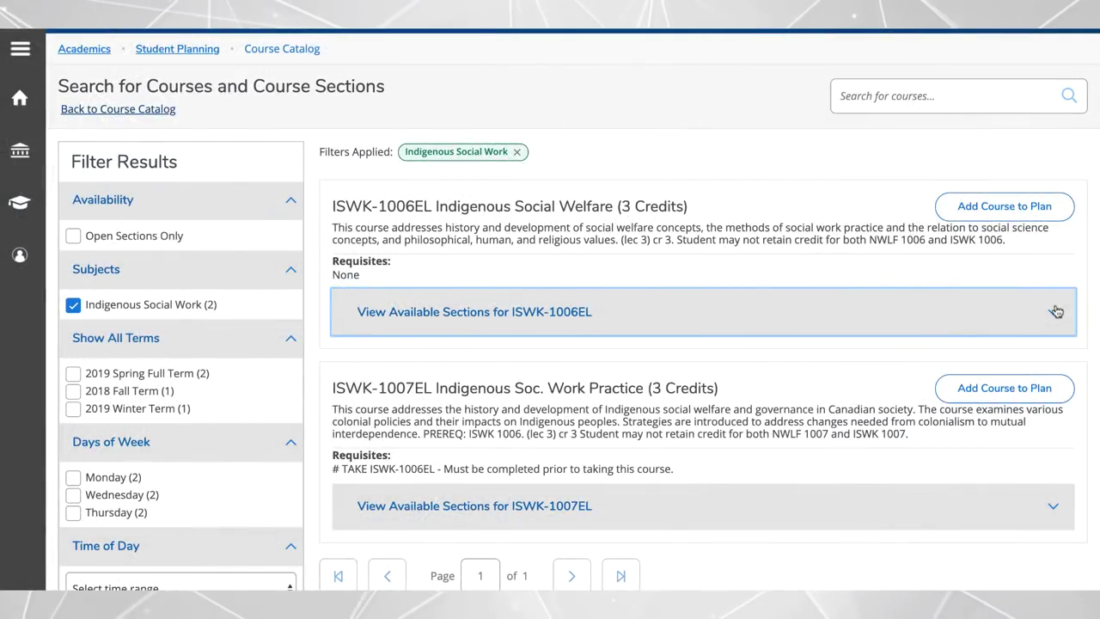
Add section ISWK-1006EL-03 of Indigenous Social Welfare to the 2019 Spring Full Term schedule
{"action": "left_click", "coordinate": [1056, 311]}
{"action": "scroll", "coordinate": [1057, 312], "scroll_direction": "down", "scroll_amount": 3}
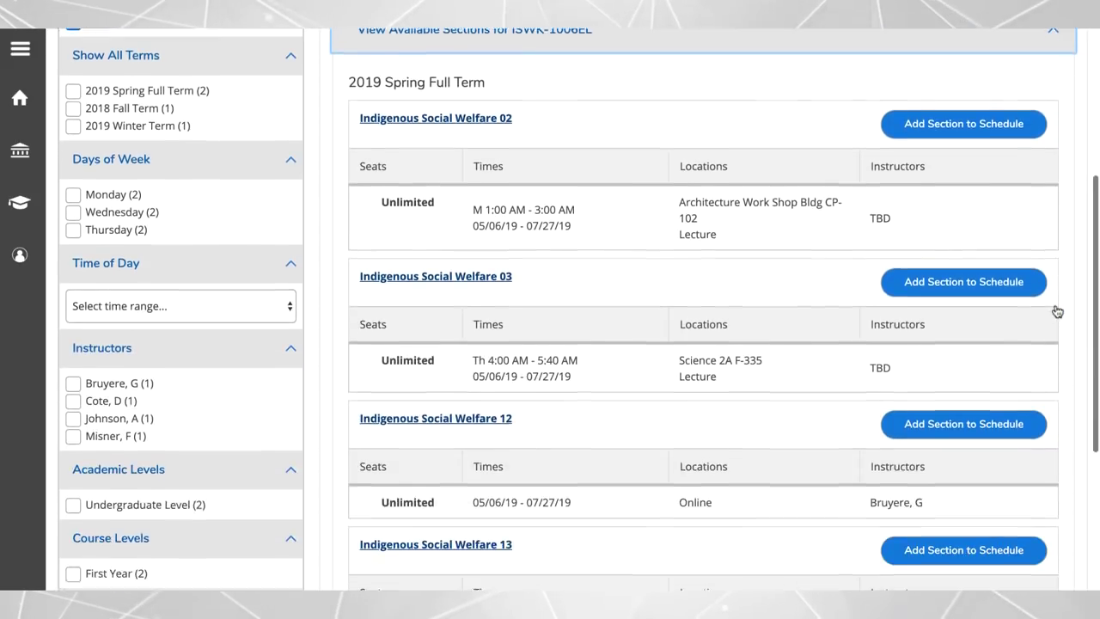
{"action": "left_click", "coordinate": [976, 273]}
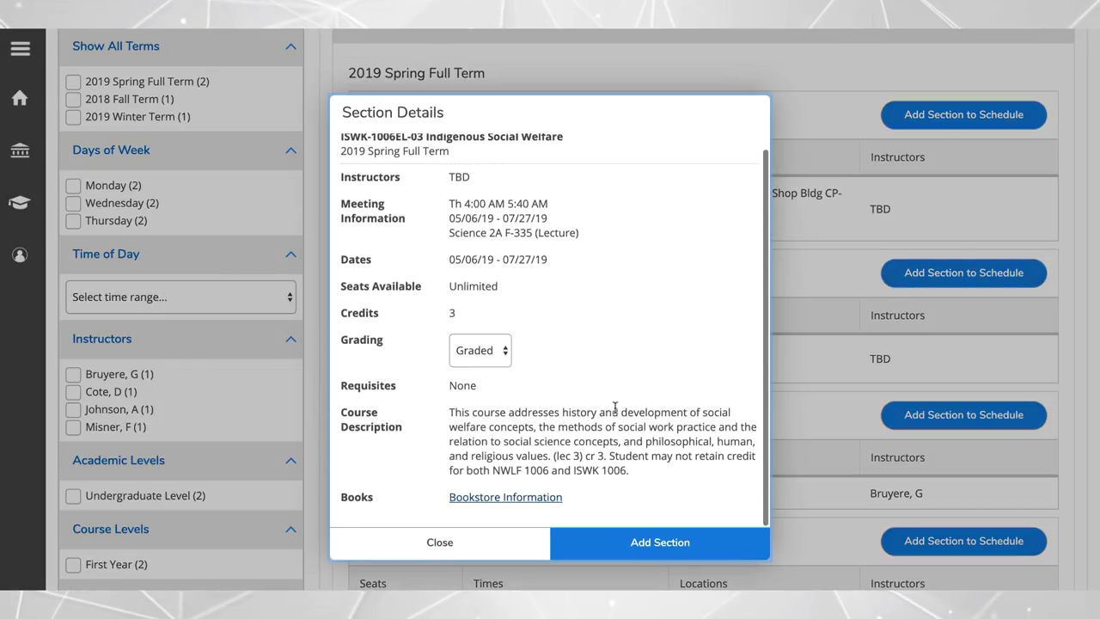
{"action": "left_click", "coordinate": [641, 543]}
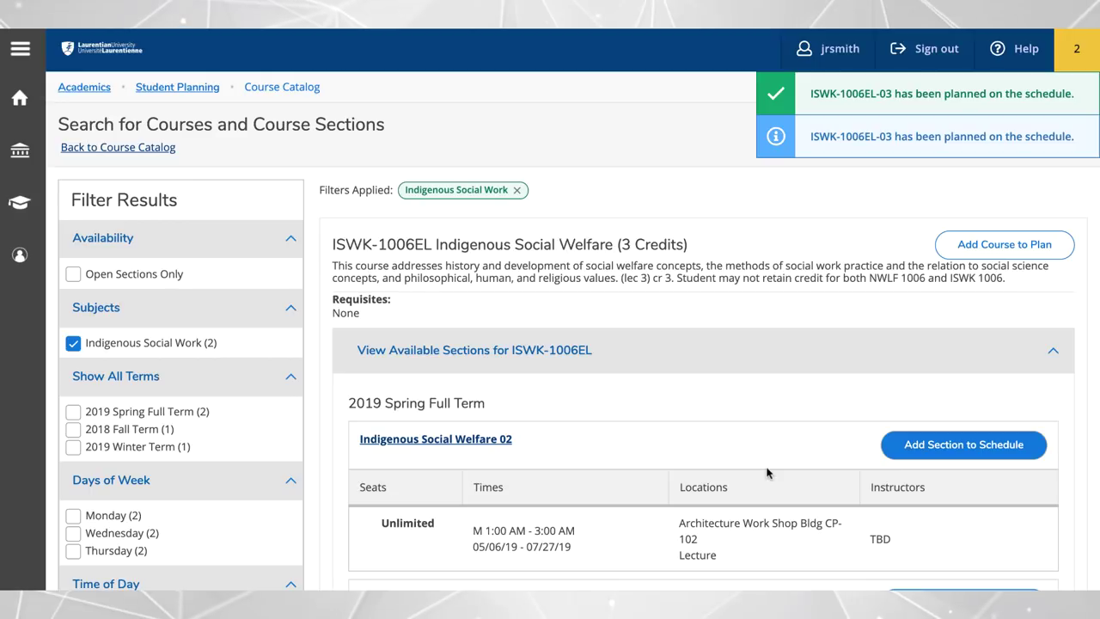
{"action": "left_click", "coordinate": [777, 146]}
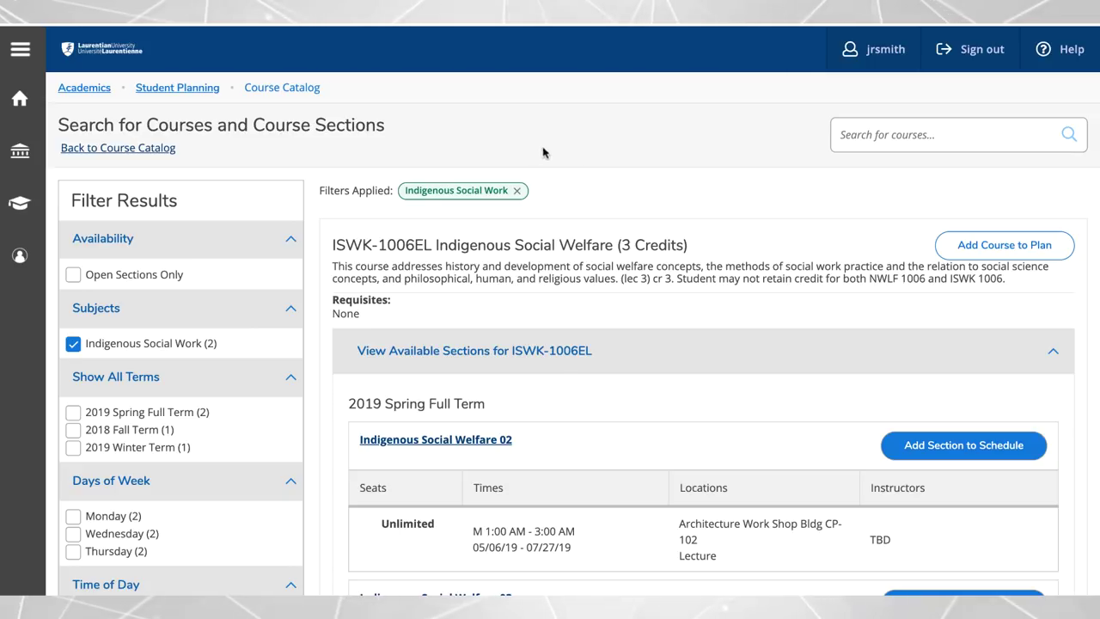
{"action": "left_click", "coordinate": [206, 88]}
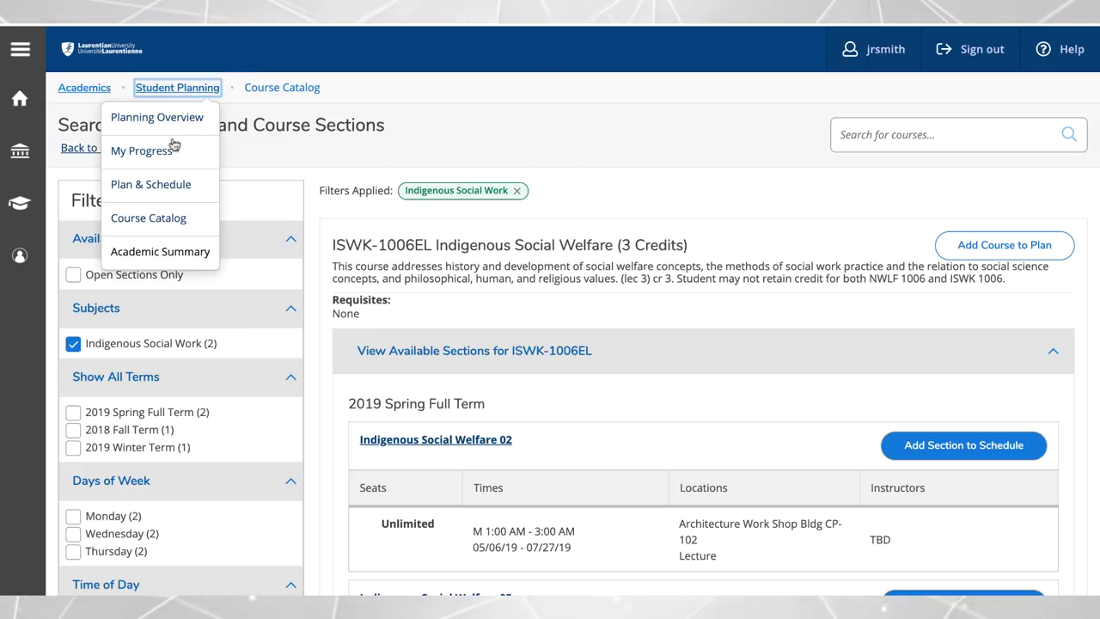
Go to Plan & Schedule to view 2019 Spring Full Term with ISWK-1006EL and JURI-2107EL
{"action": "left_click", "coordinate": [174, 144]}
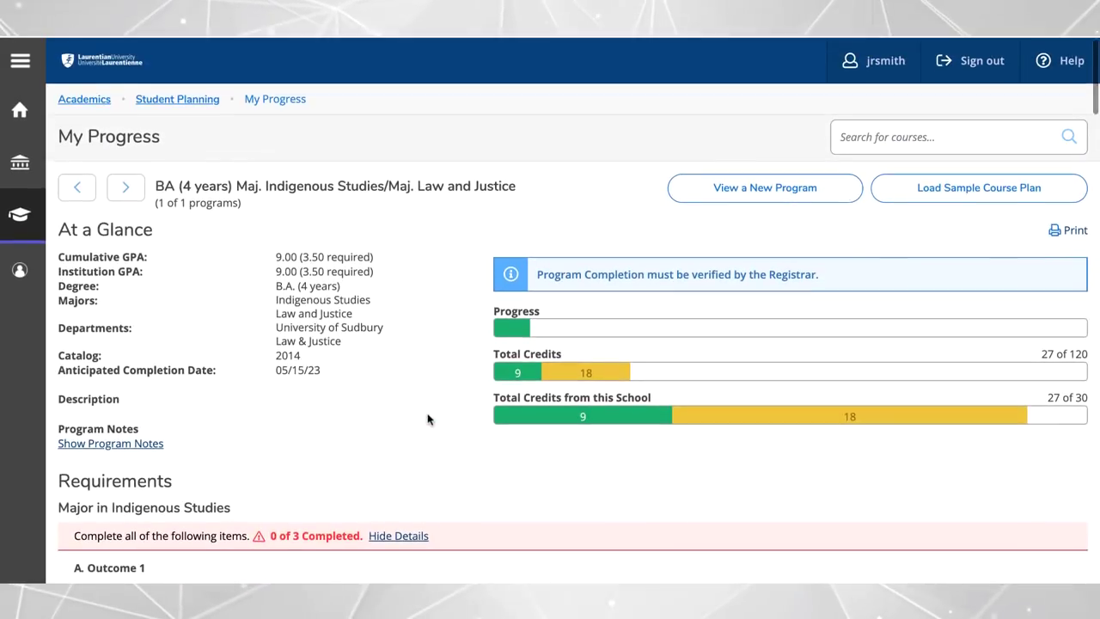
{"action": "left_click", "coordinate": [170, 106]}
{"action": "left_click", "coordinate": [163, 204]}
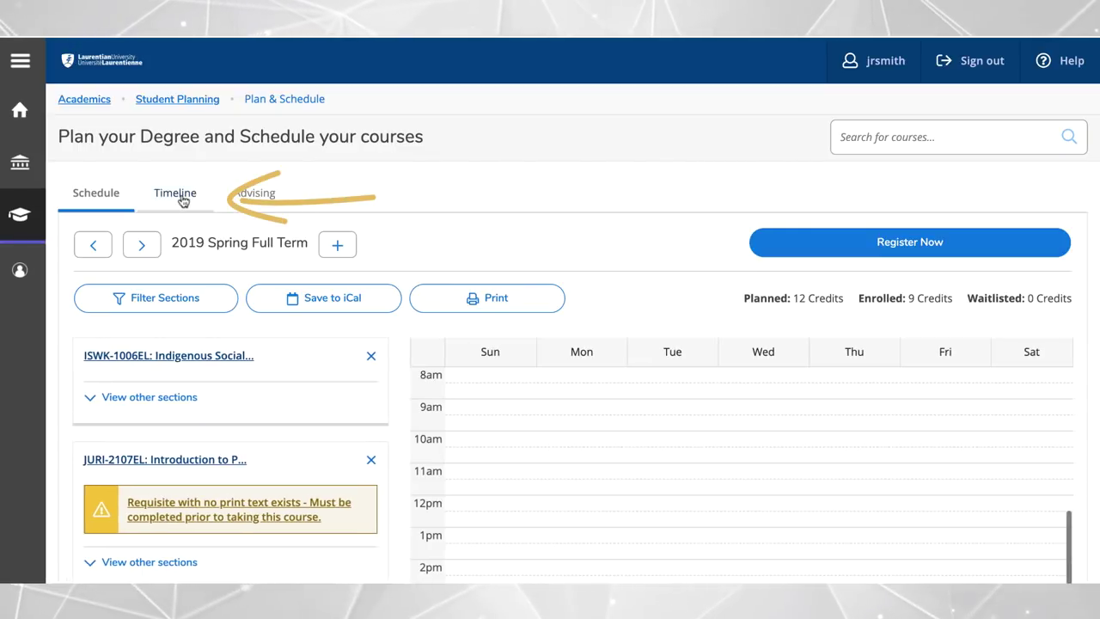
In the Timeline, move ISWK-1006EL from 2019 Spring Full Term to 2019 Fall Term
{"action": "left_click", "coordinate": [183, 199]}
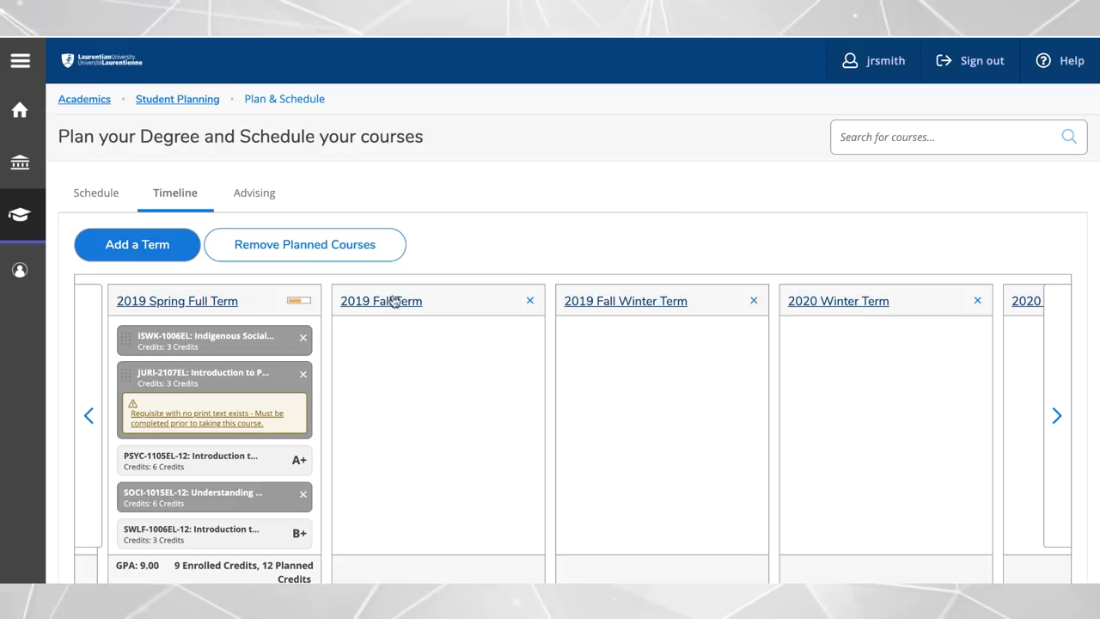
{"action": "left_click", "coordinate": [232, 337]}
{"action": "left_click", "coordinate": [541, 430]}
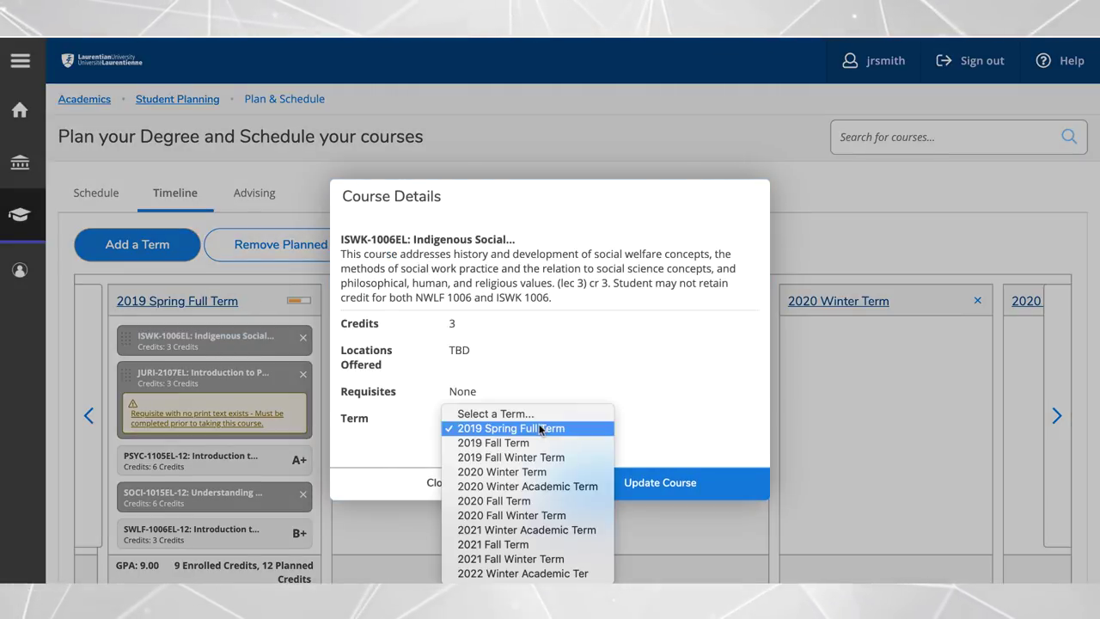
{"action": "left_click", "coordinate": [536, 444]}
{"action": "left_click", "coordinate": [639, 483]}
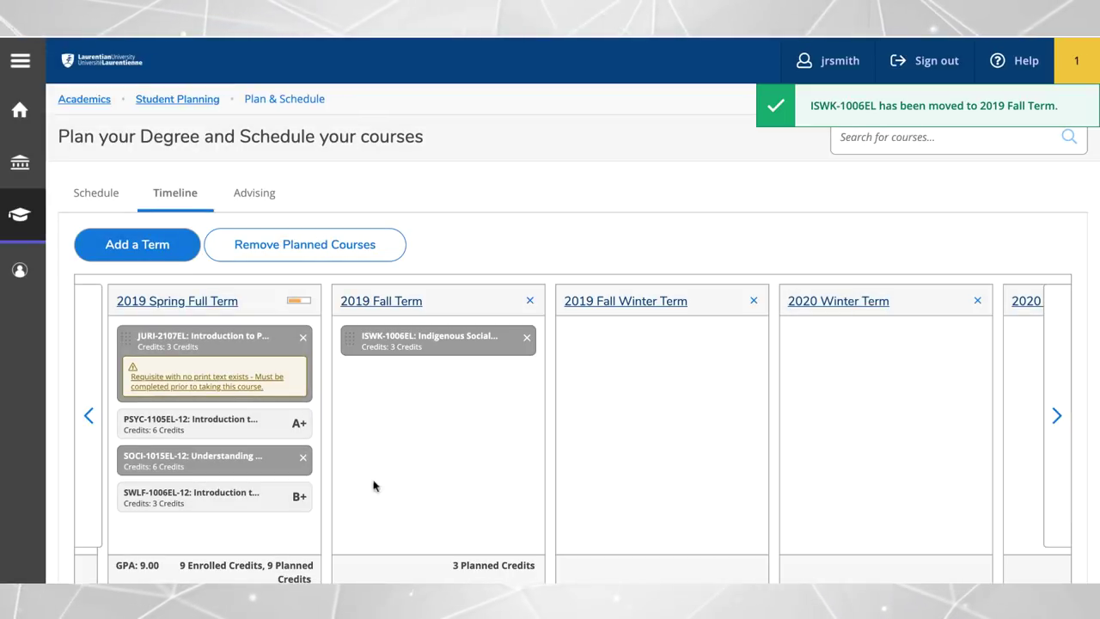
Remove SOCI-1015EL Understanding Society from the 2019 Spring Full Term plan
{"action": "left_click", "coordinate": [302, 458]}
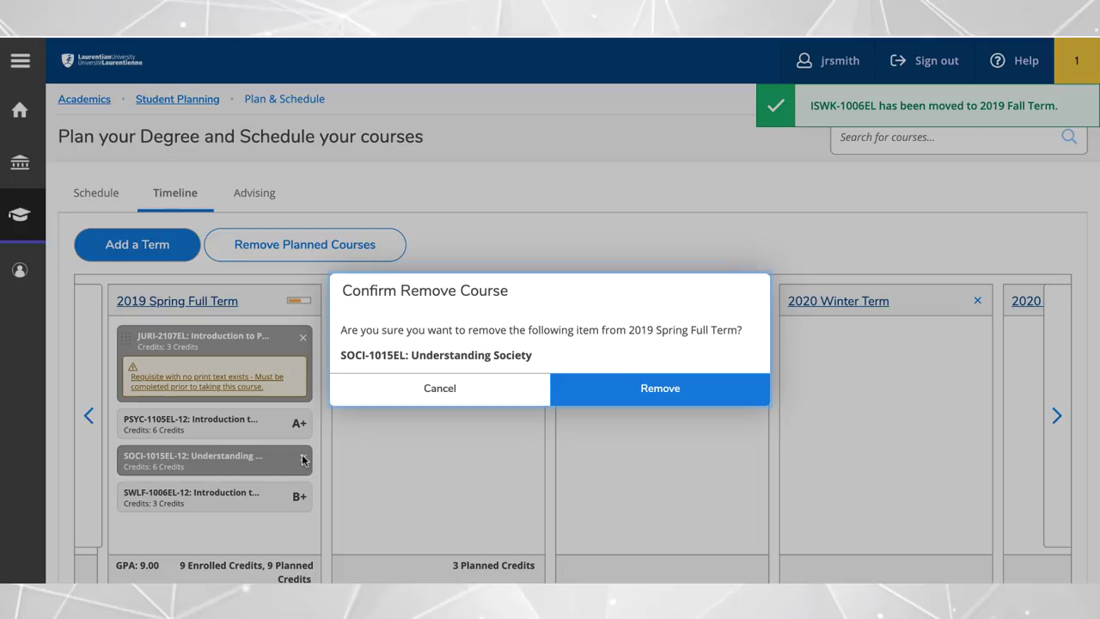
{"action": "left_click", "coordinate": [687, 398]}
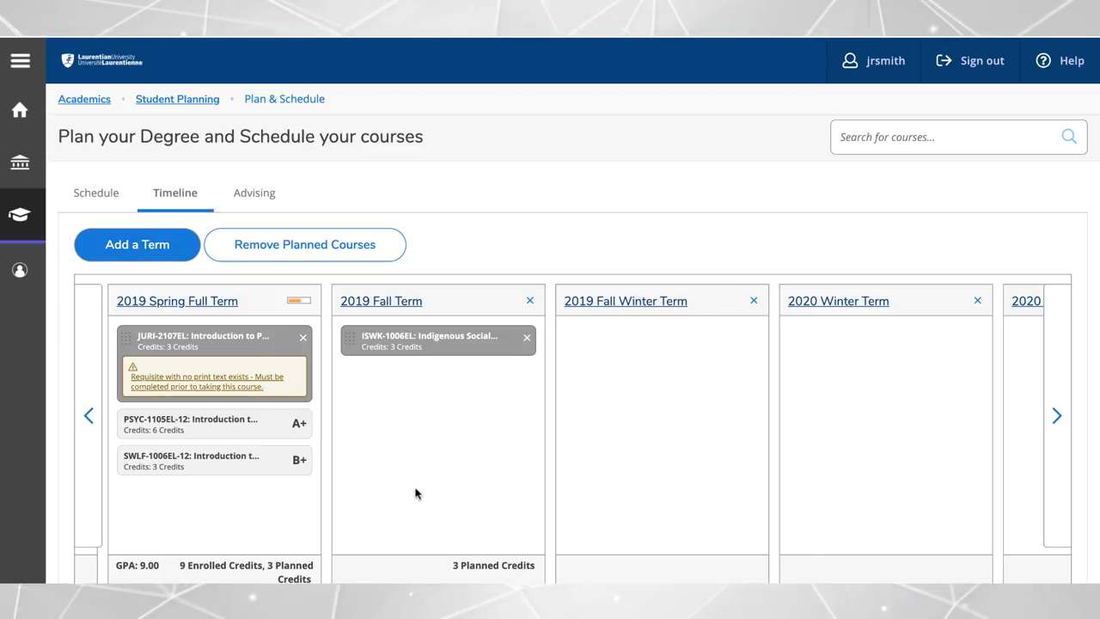
Return to Plan & Schedule to review the 2019 Spring Full Term with JURI-2107EL
{"action": "left_click", "coordinate": [216, 102]}
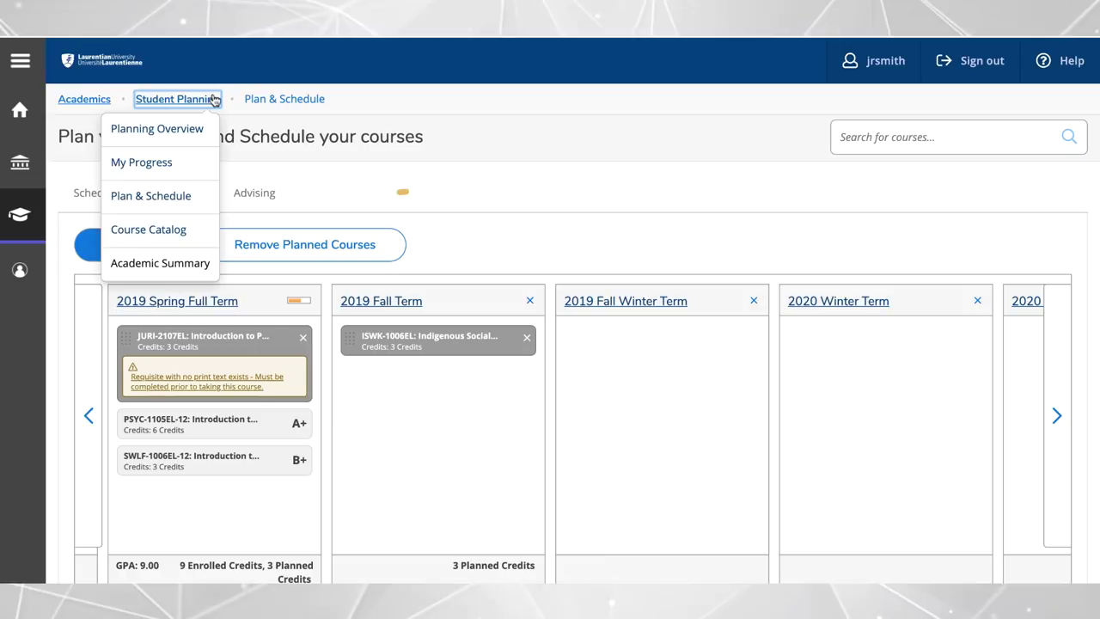
{"action": "left_click", "coordinate": [173, 198]}
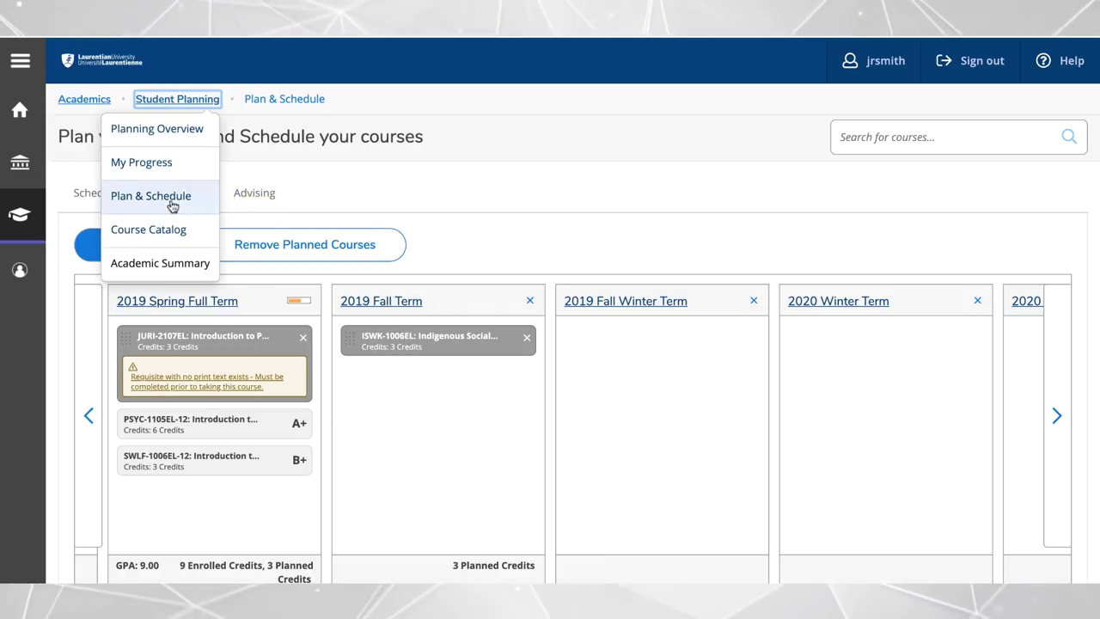